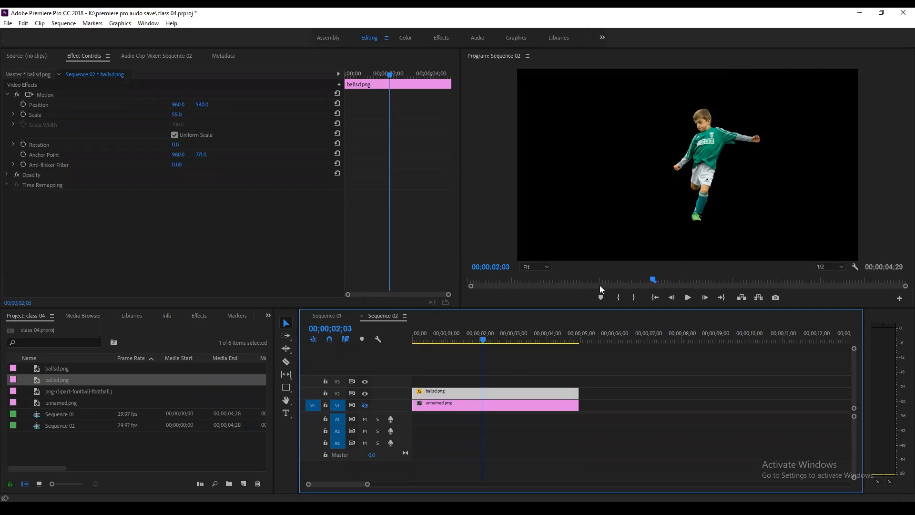
Step: Keyframe the player clip's Position at the sequence start and at 00;00;01;00, setting the second keyframe's X to 1183
key("Home")
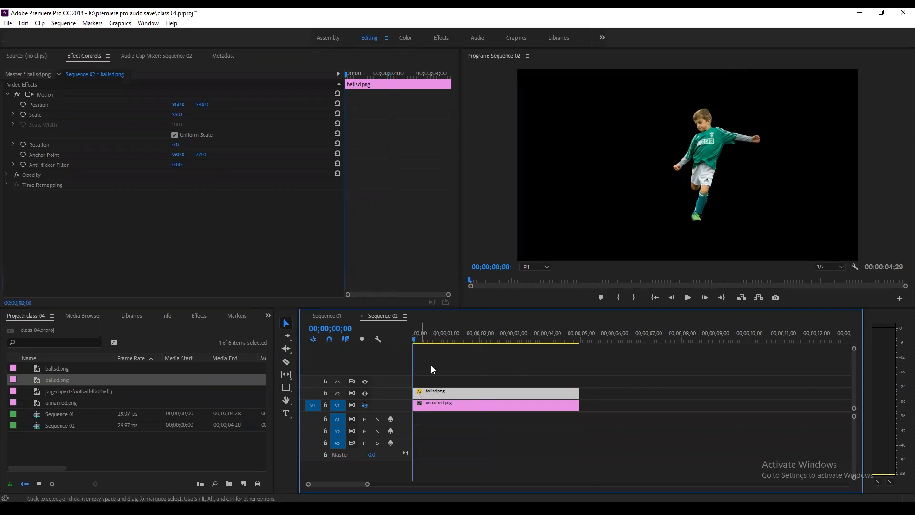
left_click(22, 105)
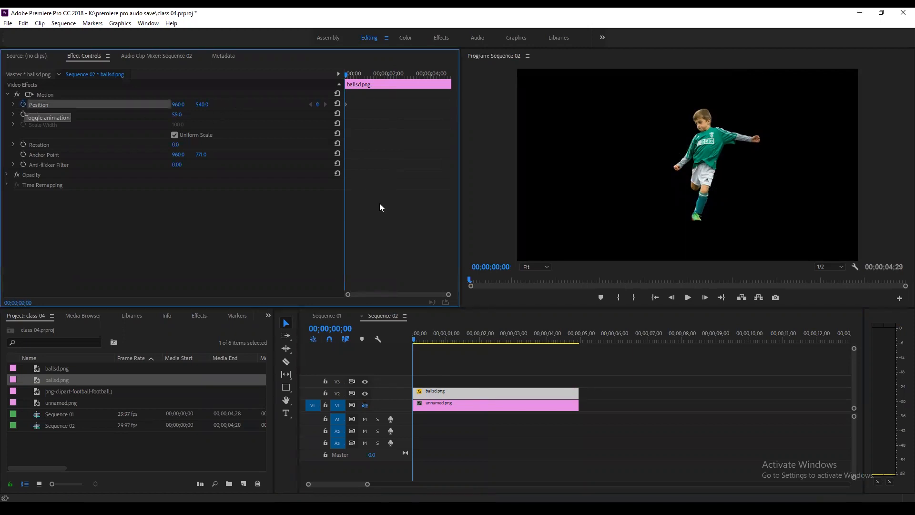
left_click(351, 329)
type("100")
key("Return")
left_click_drag(175, 108, 282, 107)
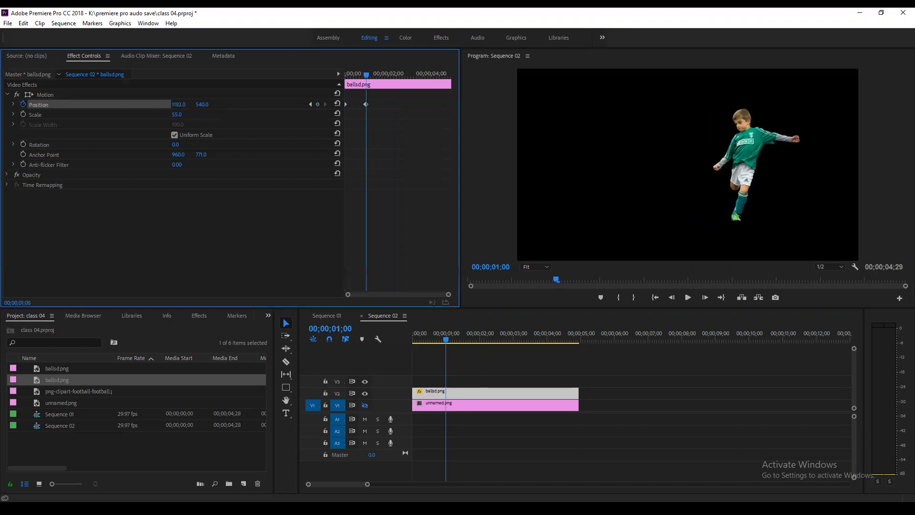
Step: Swap the player's two Position keyframes so X runs from 1183 at the start to 960 at 00;00;01;00, and preview the motion
key("Home")
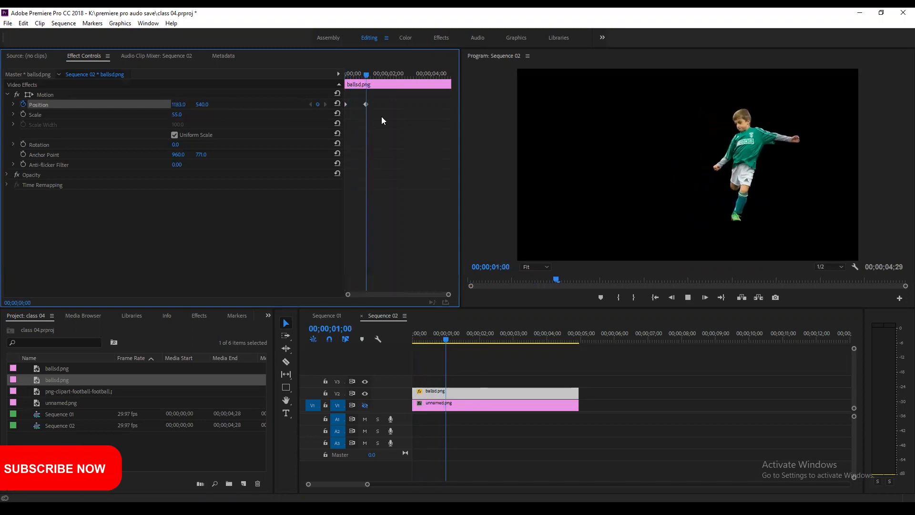
left_click(366, 105)
mouse_move(366, 105)
left_mouse_down()
mouse_move(383, 105)
mouse_move(368, 104)
left_mouse_up()
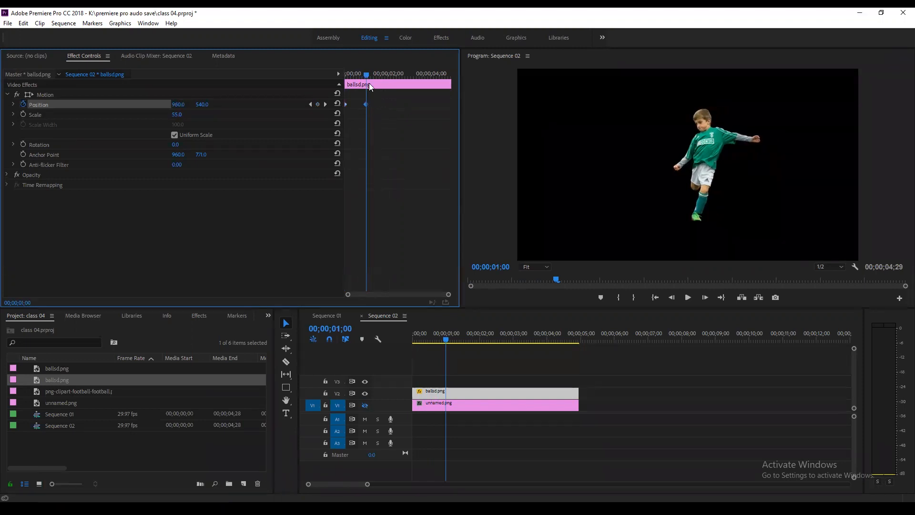
key("Home")
key("space")
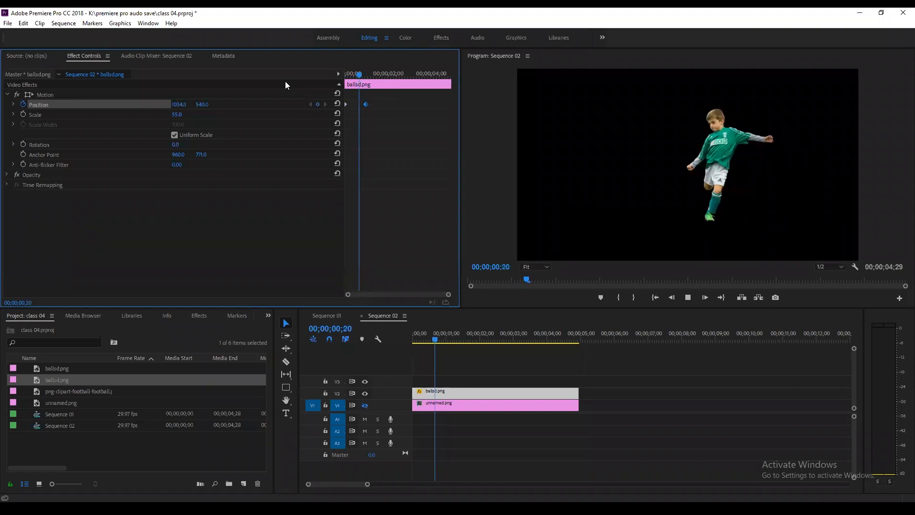
Step: Speed up the player's run by moving the second Position keyframe earlier, to 00;00;00;15
key("space")
key("Left")
key("Left")
key("Left")
key("Left")
key("Left")
key("Left")
key("Left")
key("Left")
key("Left")
key("Left")
key("Left")
key("Left")
key("Left")
key("Left")
key("Left")
key("Left")
key("Left")
key("Left")
key("Left")
key("Left")
left_click_drag(367, 103, 357, 102)
Step: Play the player's movement repeatedly from the sequence start to examine its speed
key("Home")
key("space")
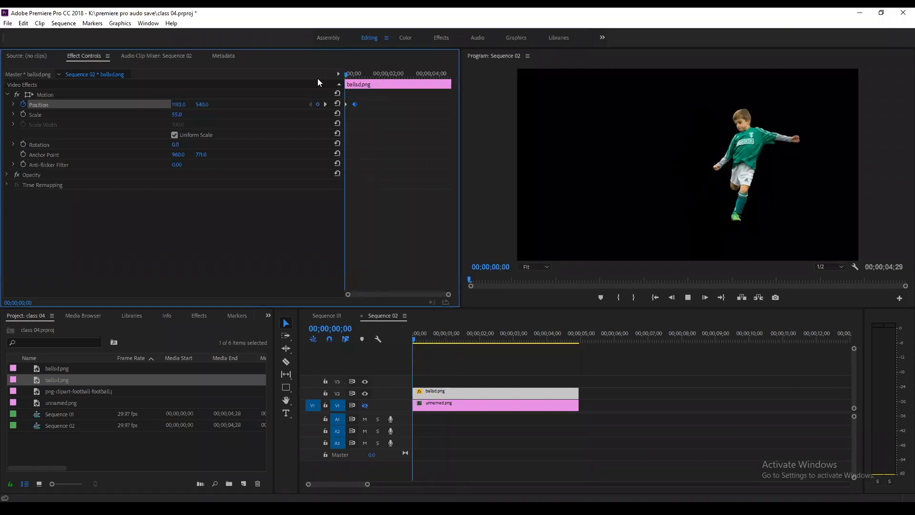
key("space")
key("Home")
key("space")
key("space")
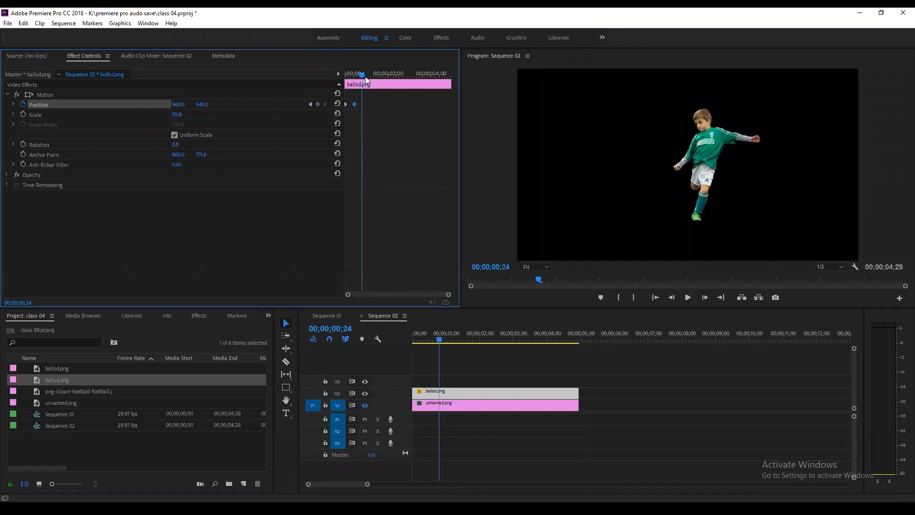
left_click_drag(365, 78, 311, 84)
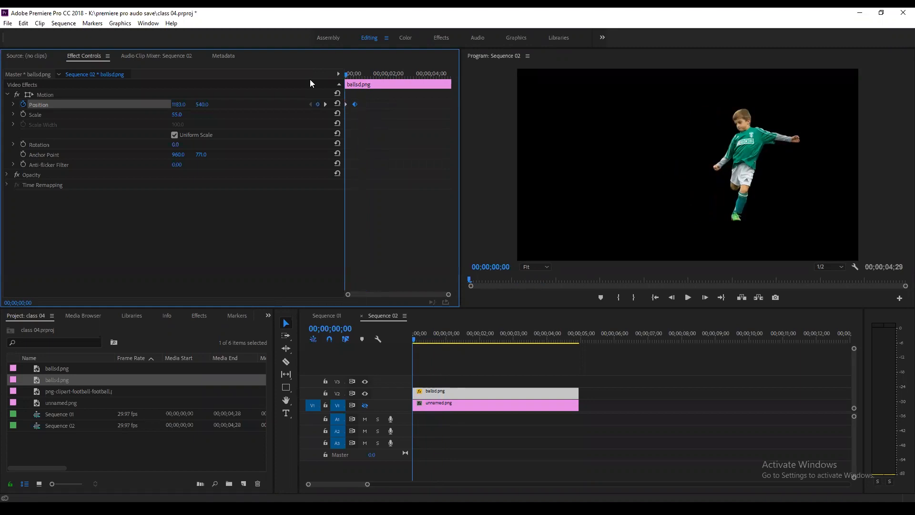
key("space")
key("space")
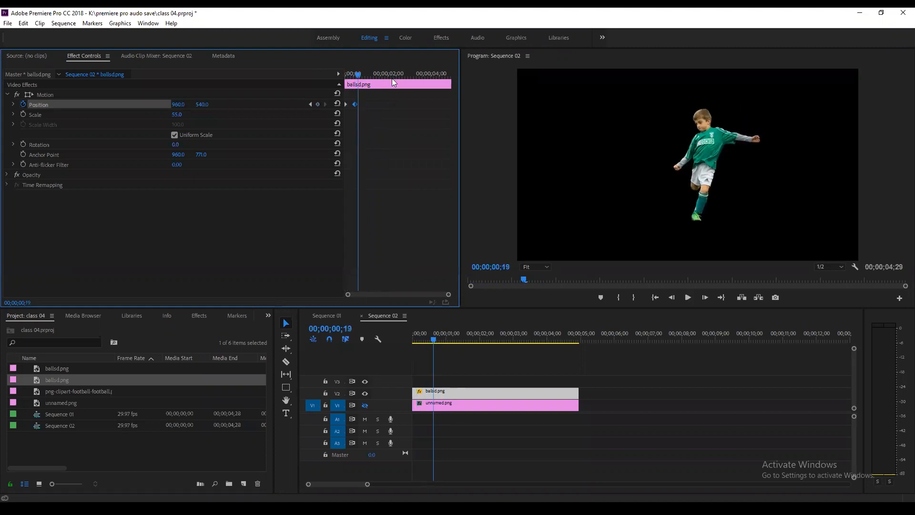
left_click_drag(392, 78, 282, 86)
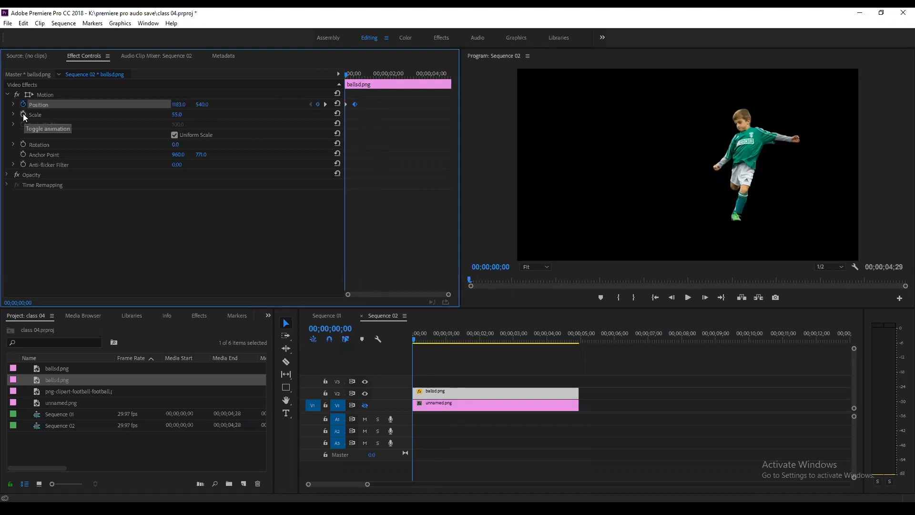
Step: Keyframe the player's Scale at the start and at 00;00;00;15, setting the second keyframe to 67, and preview the growth
left_click_drag(347, 75, 344, 78)
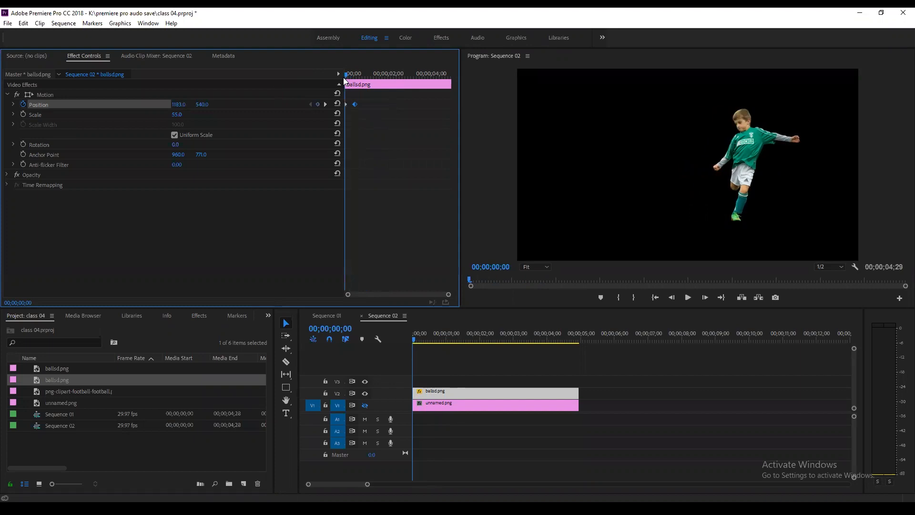
left_click(23, 114)
left_click(325, 104)
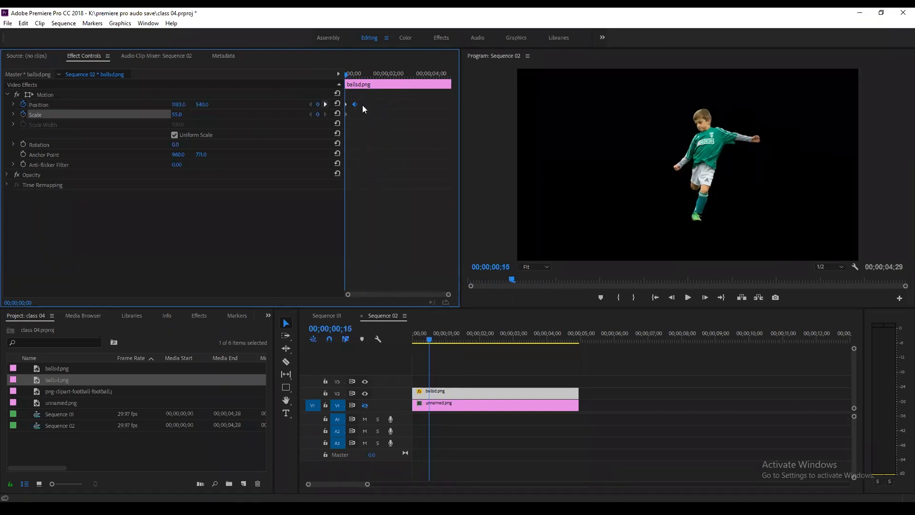
left_click_drag(180, 115, 185, 115)
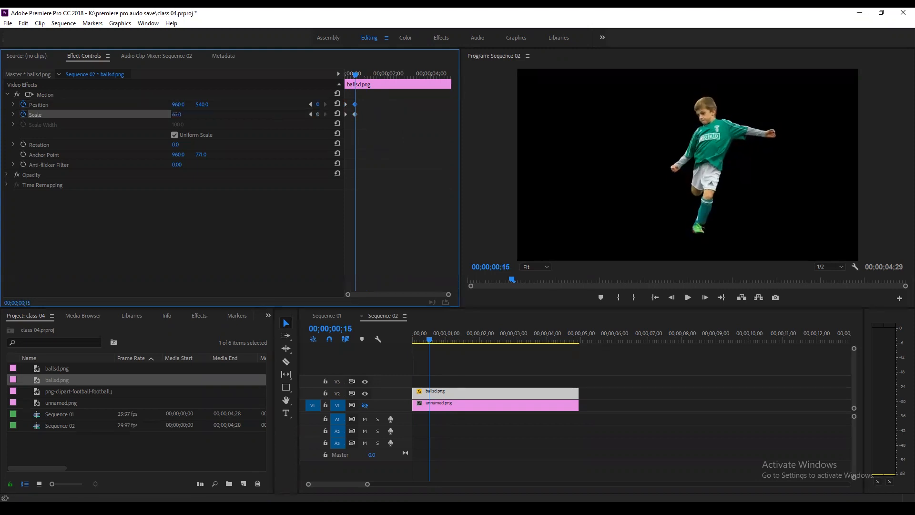
key("Home")
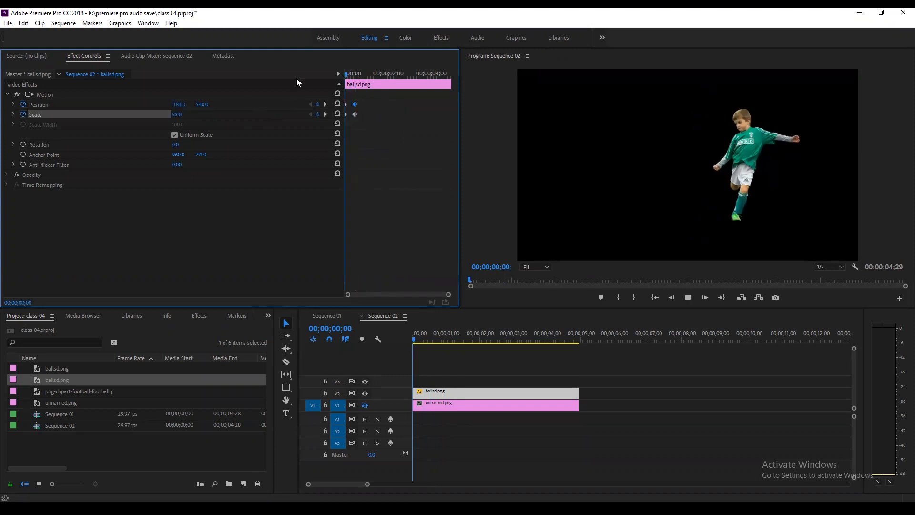
key("space")
key("space")
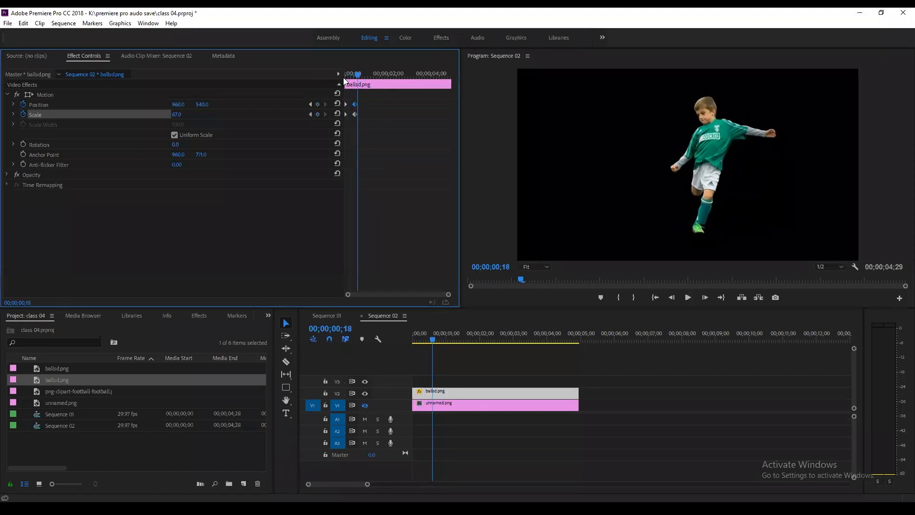
left_click_drag(365, 76, 337, 77)
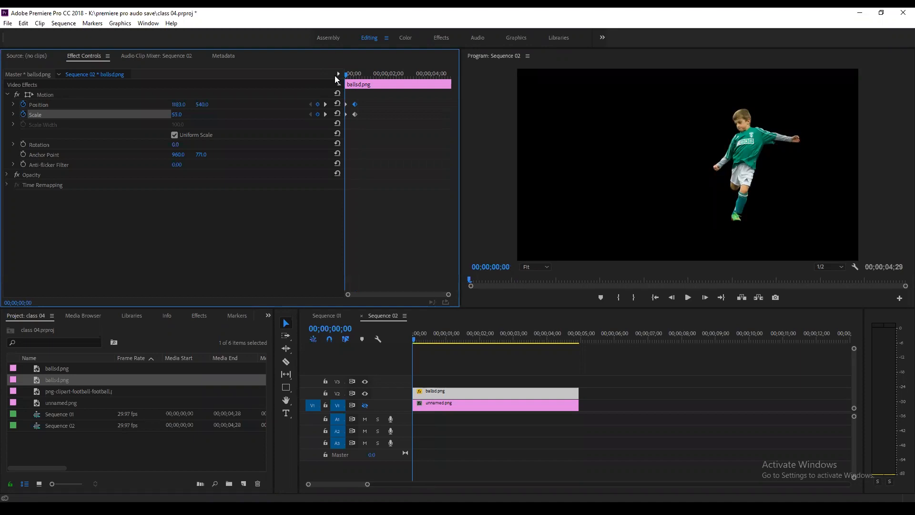
key("space")
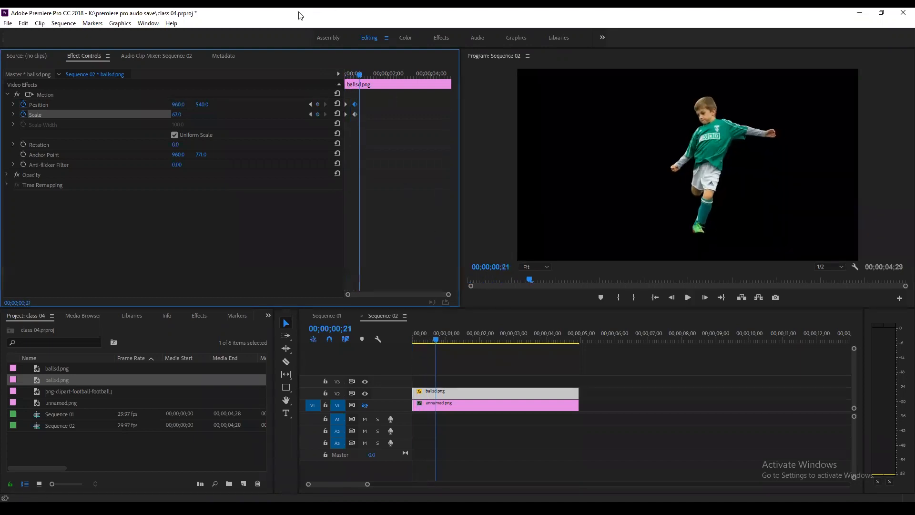
Step: Show the ball's V1 track, set the ball to Scale 33 and Position 910, 840 beside the player's foot, and preview the kick
left_click(310, 104)
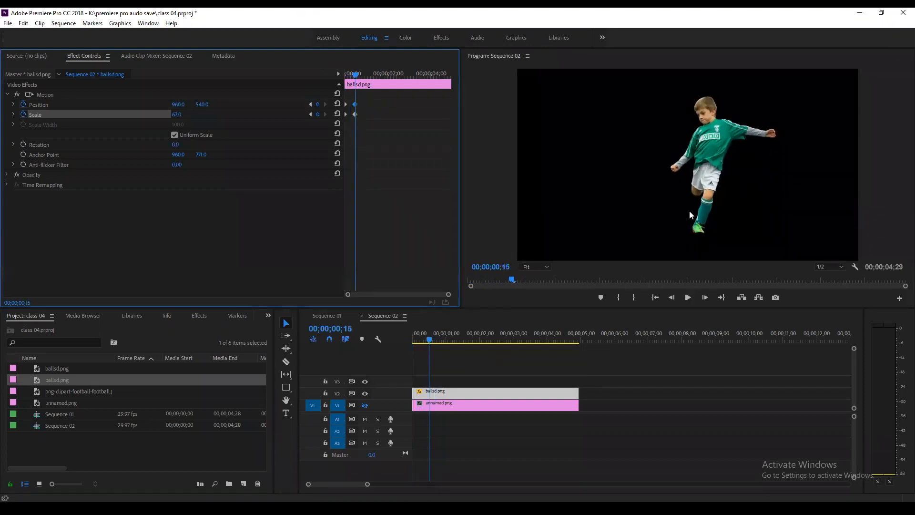
left_click(365, 405)
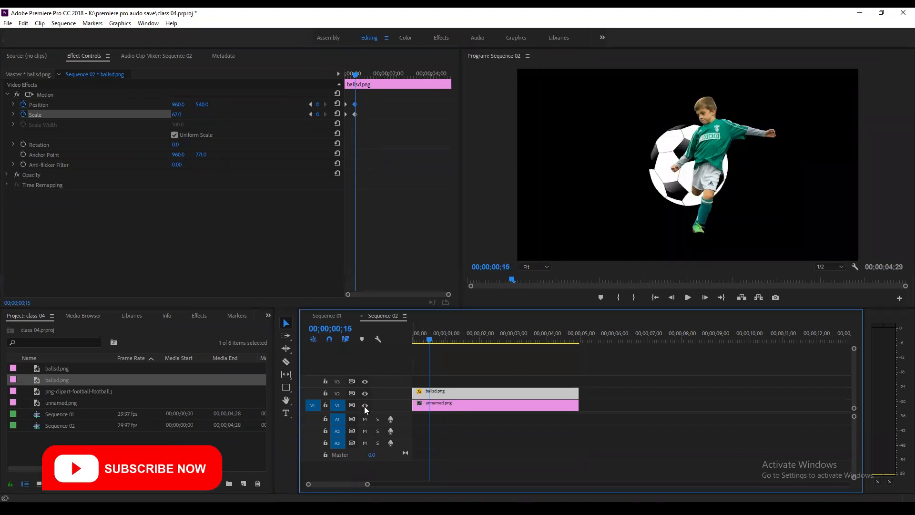
left_click(430, 405)
left_click_drag(178, 114, 158, 114)
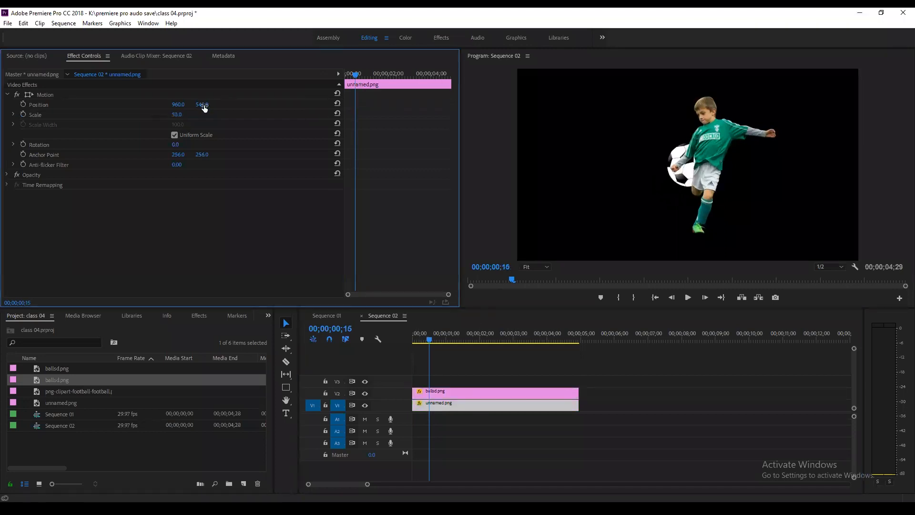
left_click_drag(202, 104, 241, 104)
mouse_move(178, 108)
left_mouse_down()
mouse_move(160, 107)
mouse_move(165, 115)
mouse_move(220, 104)
mouse_move(176, 107)
mouse_move(186, 107)
left_mouse_up()
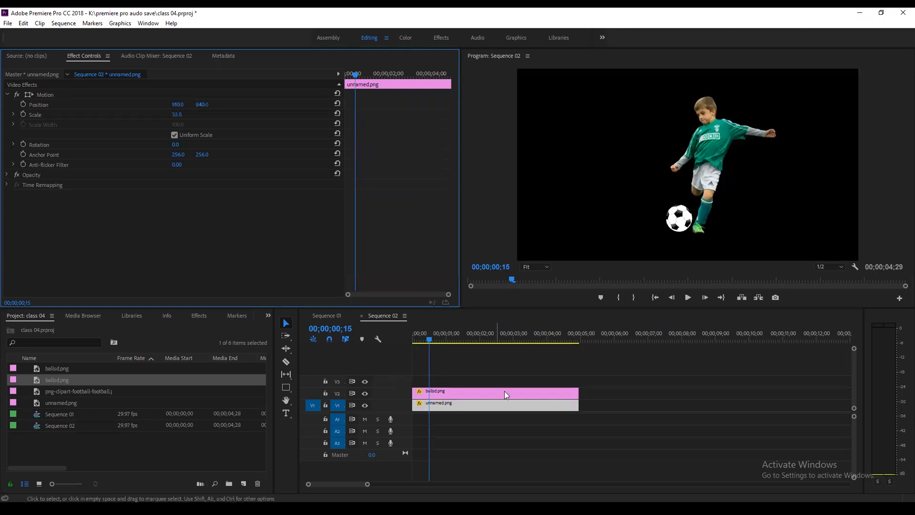
left_click(376, 338)
key("Home")
key("space")
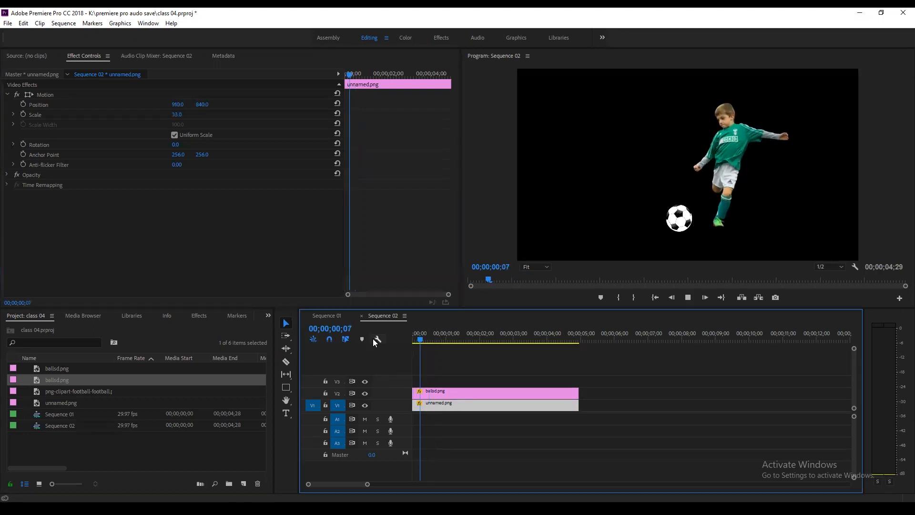
key("space")
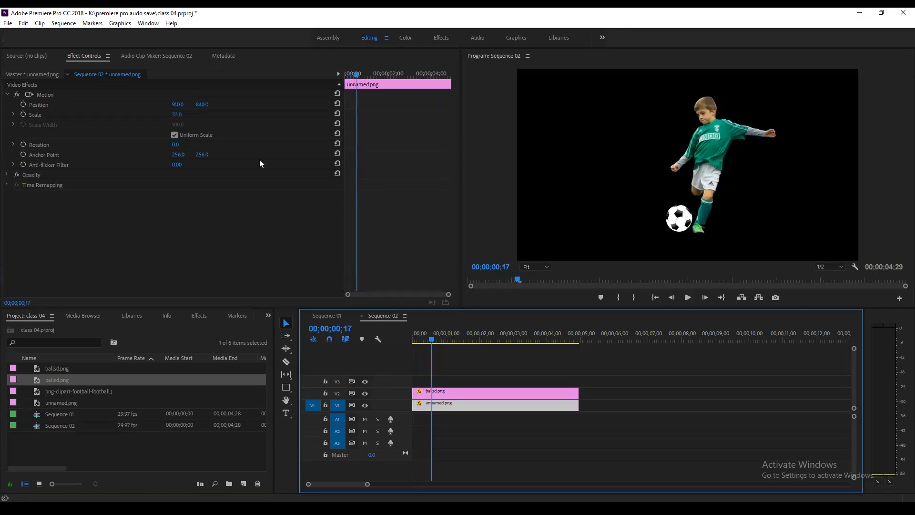
Step: Add Position and Scale keyframes to the ball clip at 00;00;00;15, matching the player's second keyframe
left_click(436, 393)
left_click(310, 104)
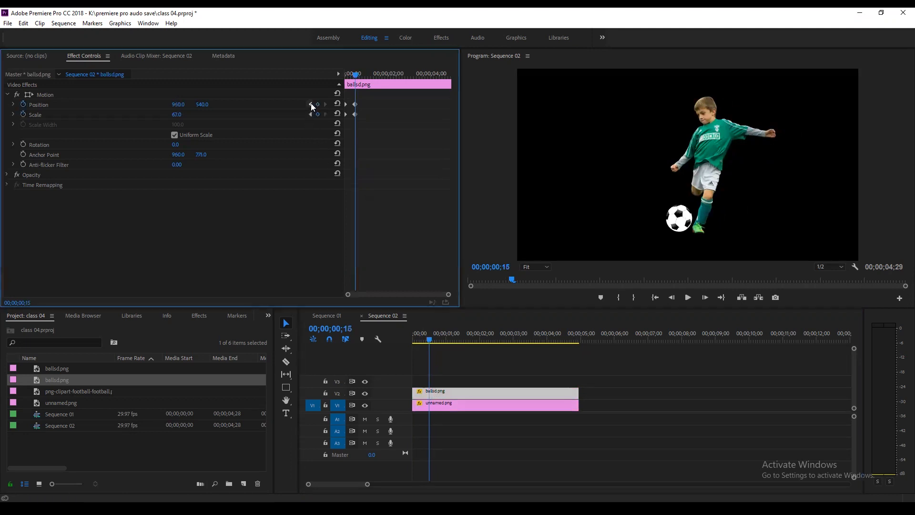
left_click(455, 404)
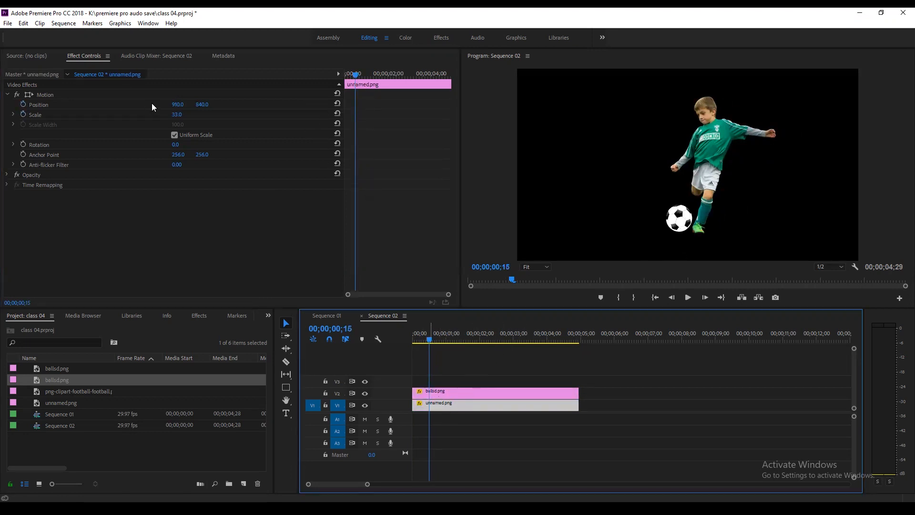
left_click(22, 103)
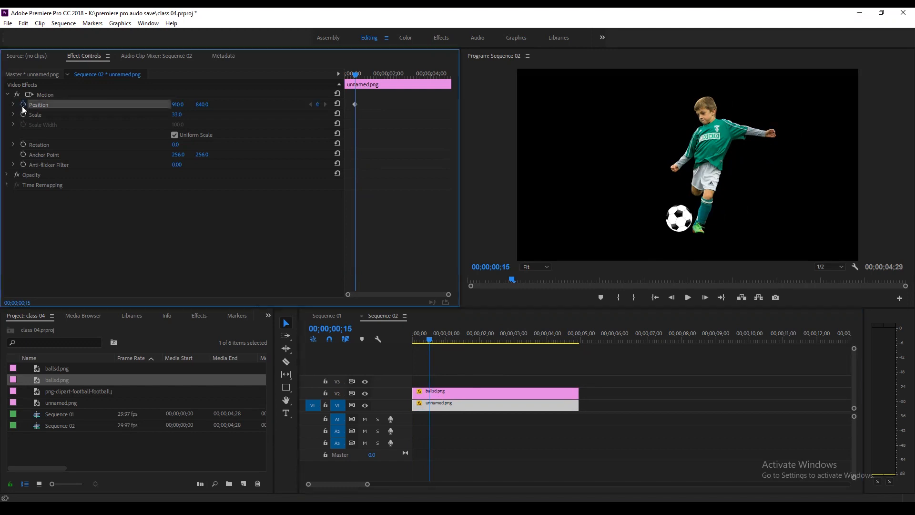
left_click(22, 114)
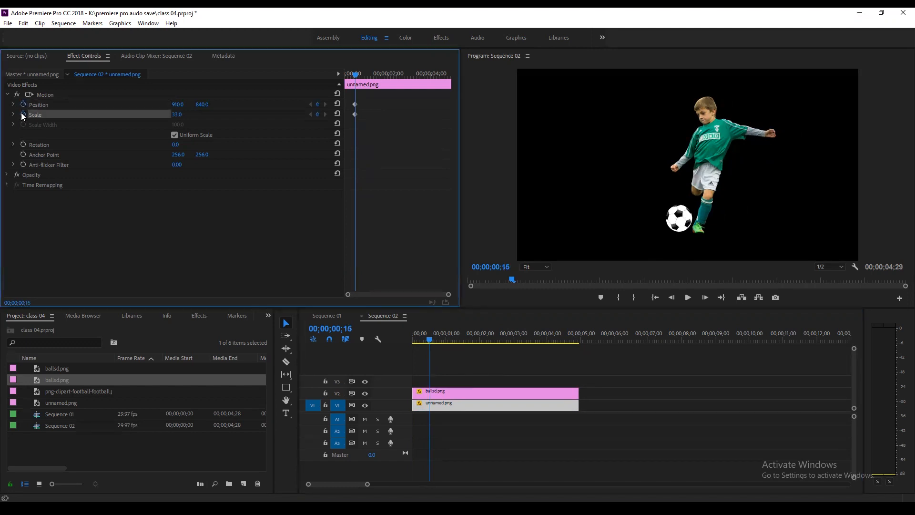
Step: Keyframe the ball at 00;00;01;00 with Position 759, 776 and Scale 127
left_click(356, 327)
double_click(356, 327)
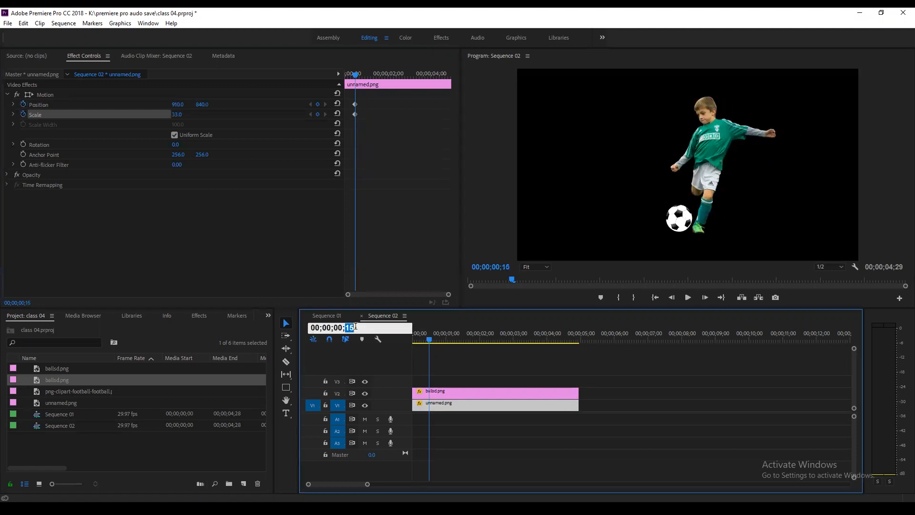
type("30")
key("Return")
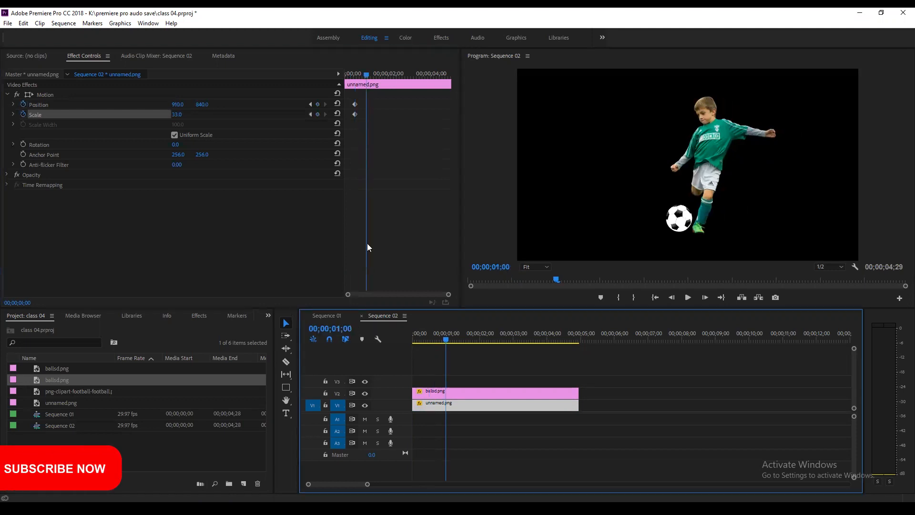
left_click(318, 104)
left_click(317, 114)
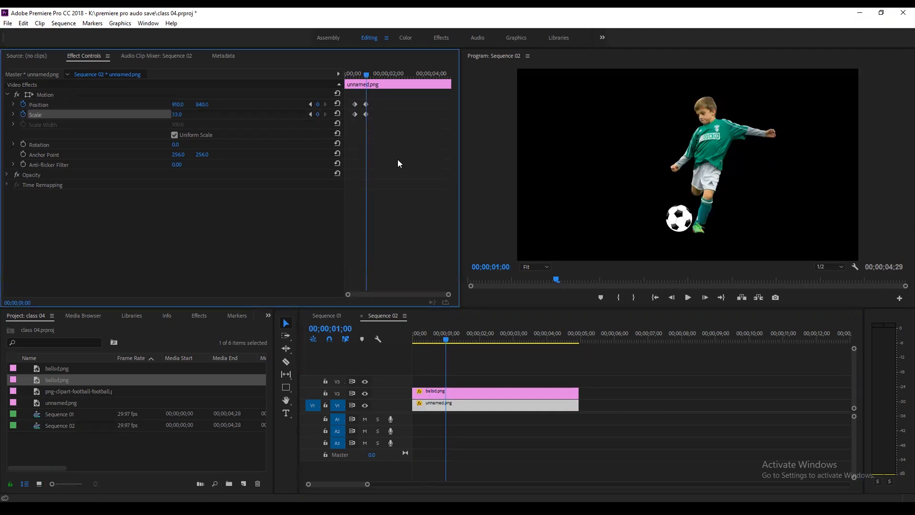
left_click_drag(182, 106, 121, 104)
mouse_move(202, 104)
left_mouse_down()
mouse_move(225, 104)
mouse_move(195, 115)
mouse_move(216, 114)
left_mouse_up()
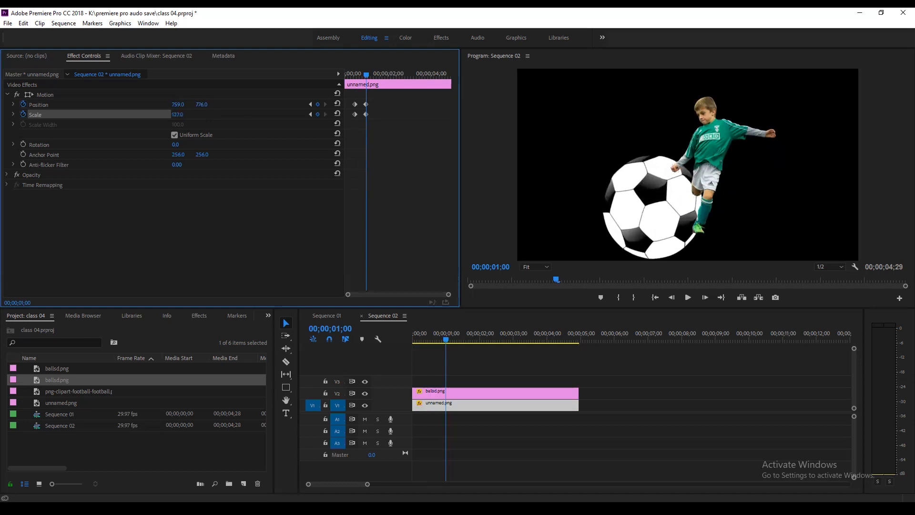
Step: Move the ball clip above the player to track V3 and play the kick animation from the start
left_click_drag(437, 406, 440, 383)
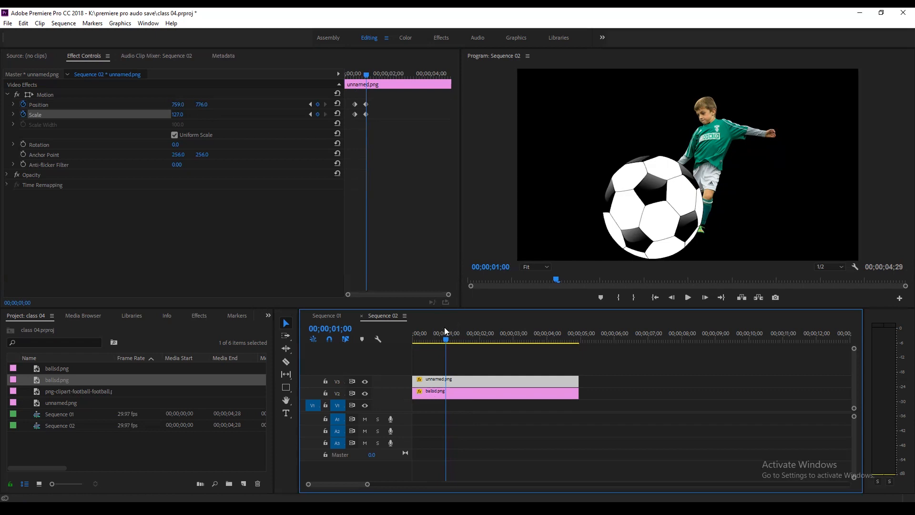
left_click_drag(447, 342, 391, 339)
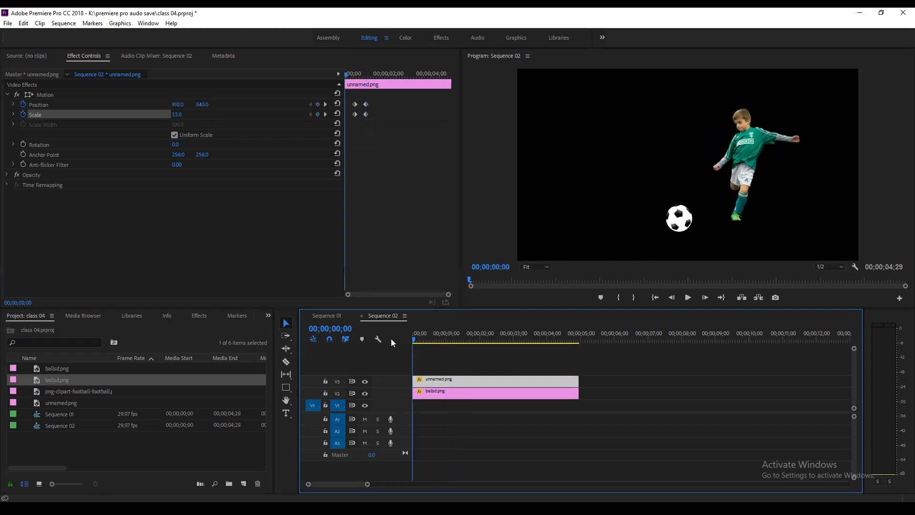
key("space")
key("space")
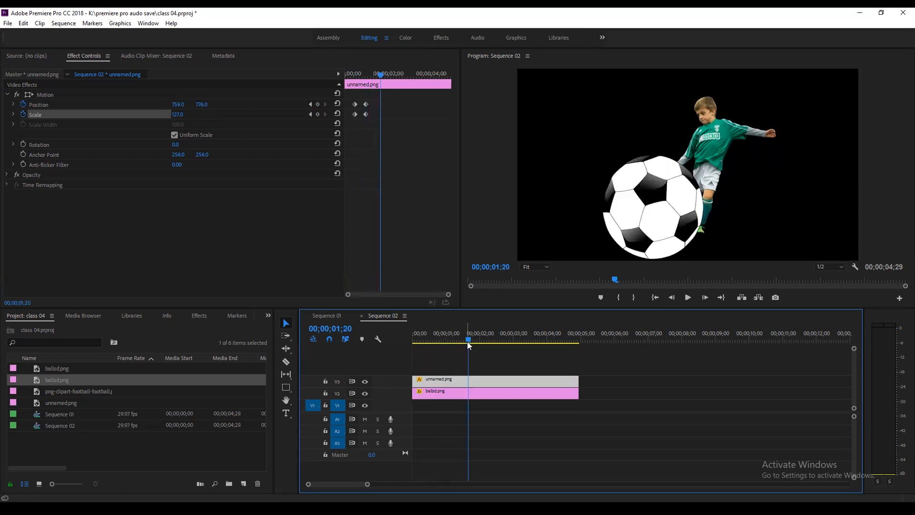
Step: Replay the kick animation from the start to check the ball's movement and growth in front of the player
left_click_drag(469, 343, 383, 338)
key("space")
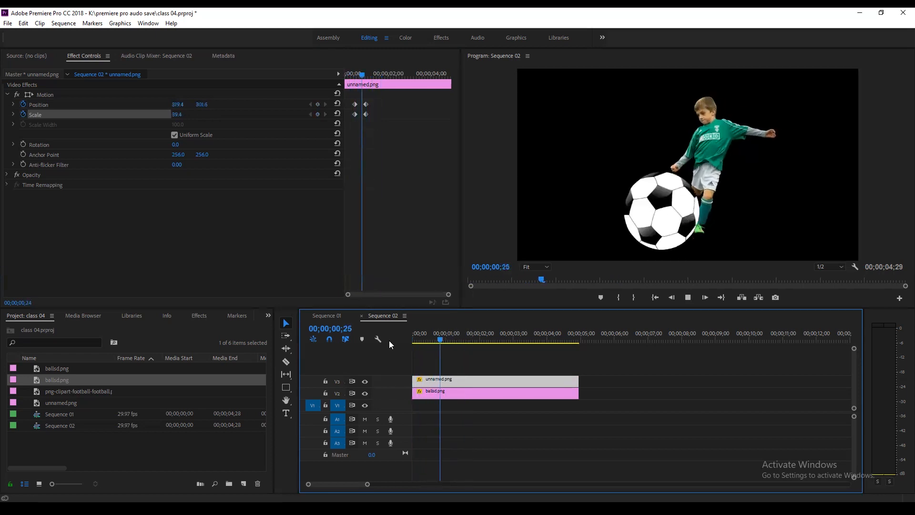
key("space")
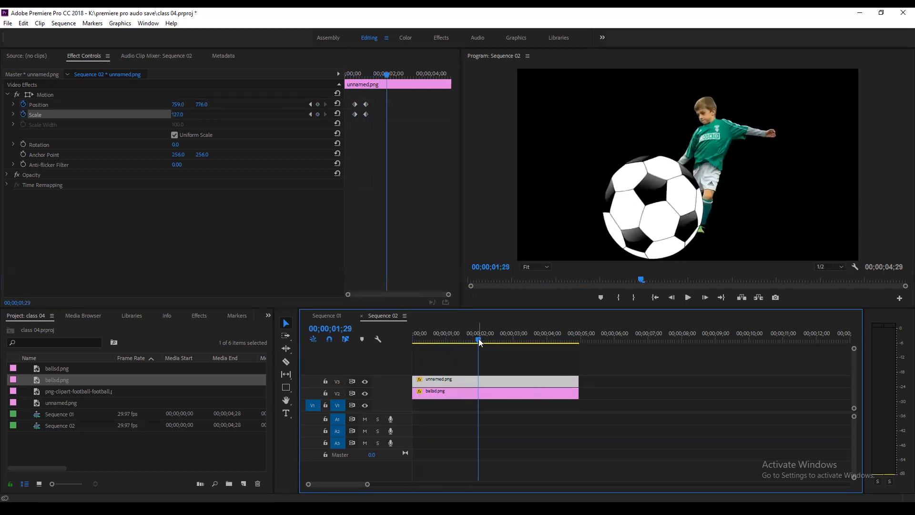
left_click_drag(478, 338, 424, 338)
key("space")
key("space")
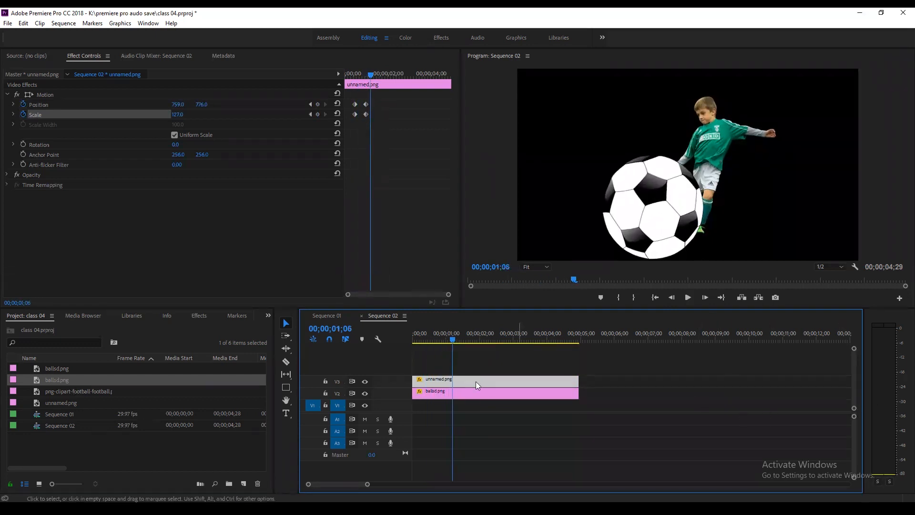
Step: Keyframe the ball's Rotation at 0° at 00;00;00;15 and at 148° at 00;00;01;00, matching its Position and Scale keyframes
left_click(311, 113)
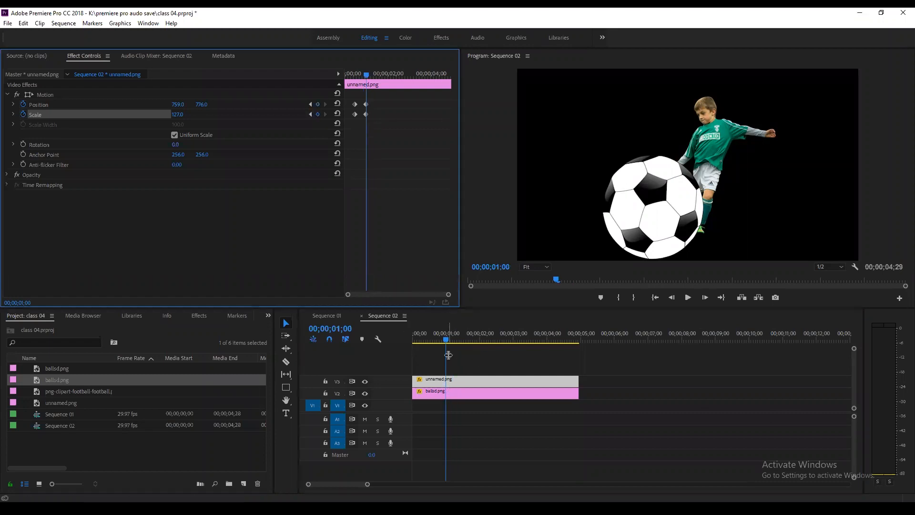
left_click(439, 340)
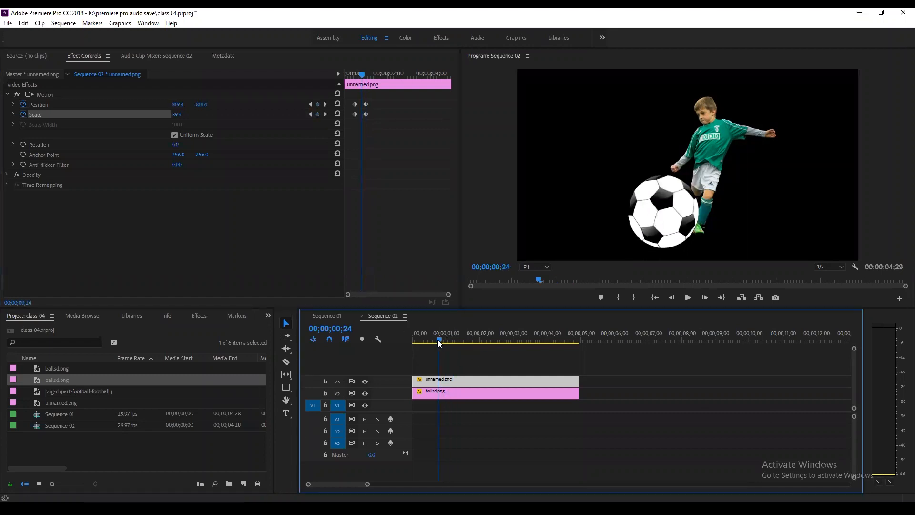
left_click(310, 114)
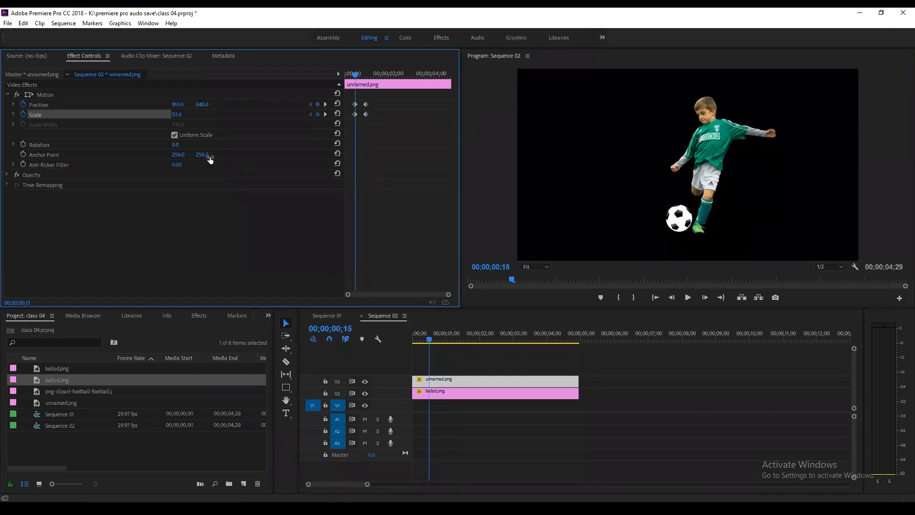
left_click(23, 144)
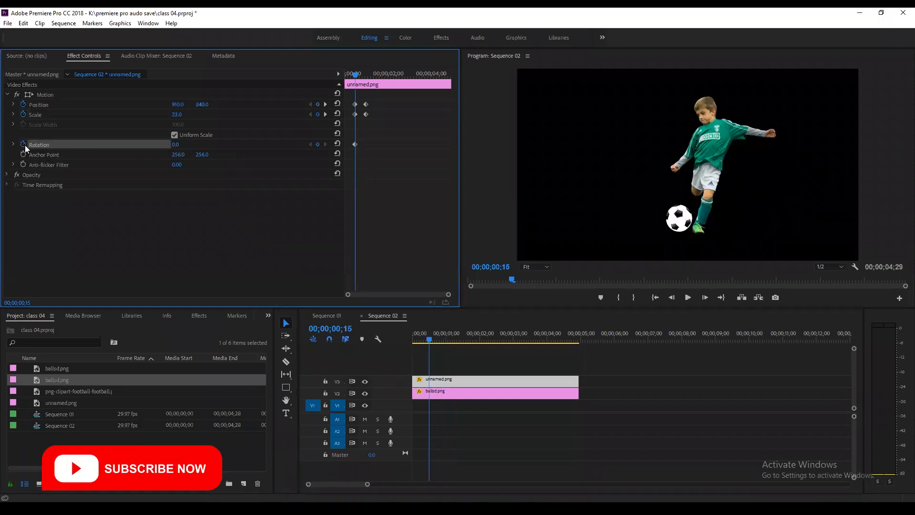
left_click(326, 114)
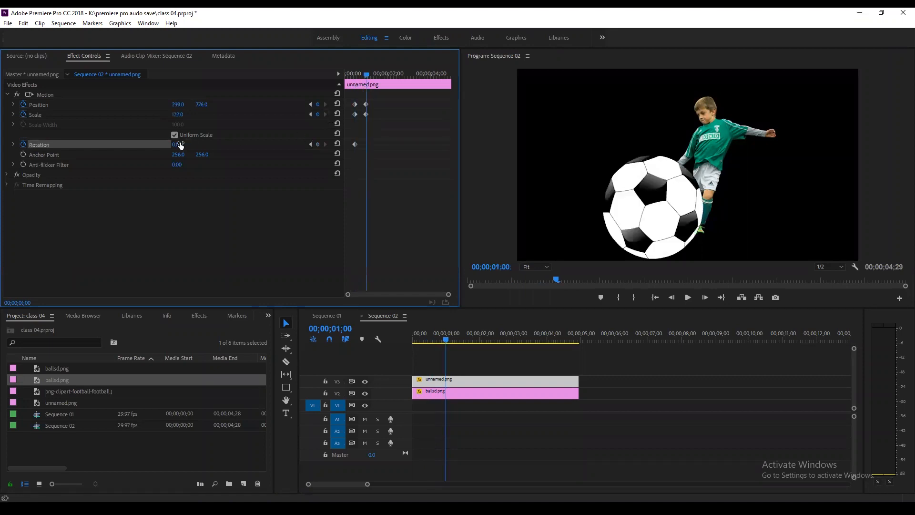
left_click_drag(179, 145, 249, 145)
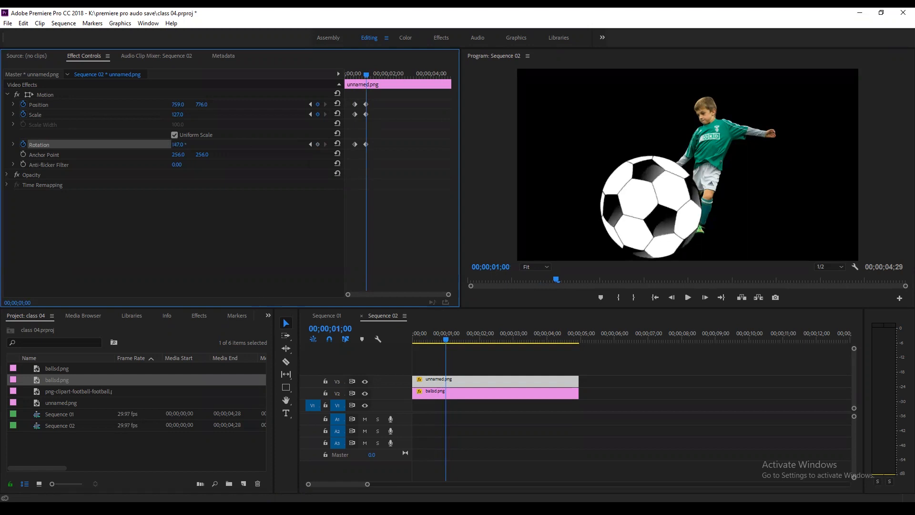
Step: Play the kick animation from the start several times to check the ball's spin as it flies towards the viewer
left_click_drag(446, 334, 329, 333)
key("space")
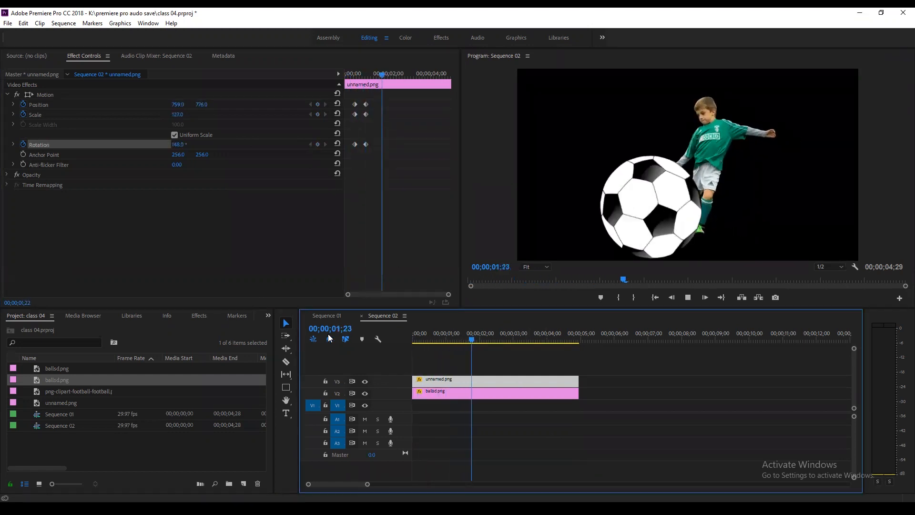
key("space")
key("Home")
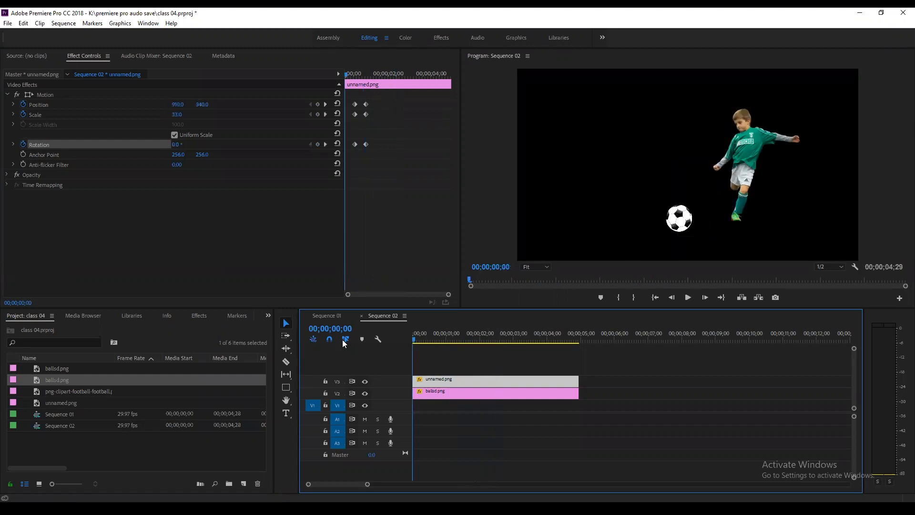
key("space")
key("space")
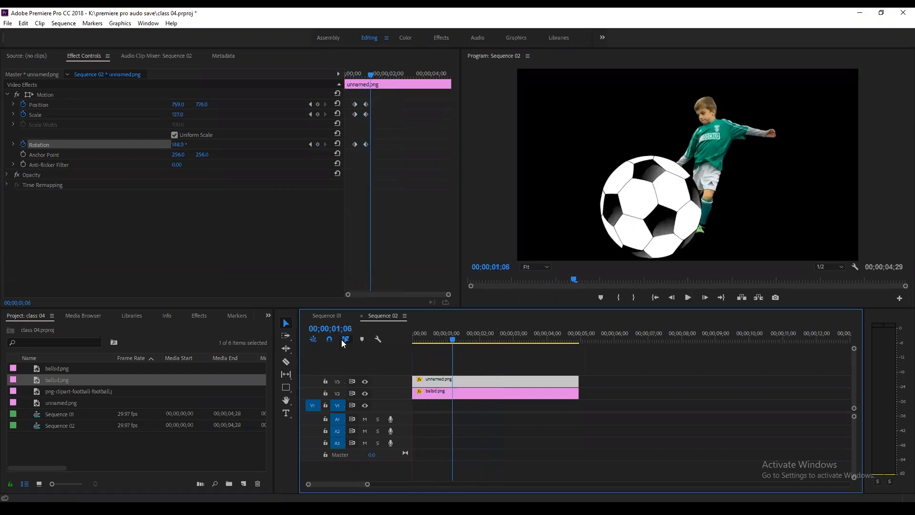
key("Home")
key("space")
key("space")
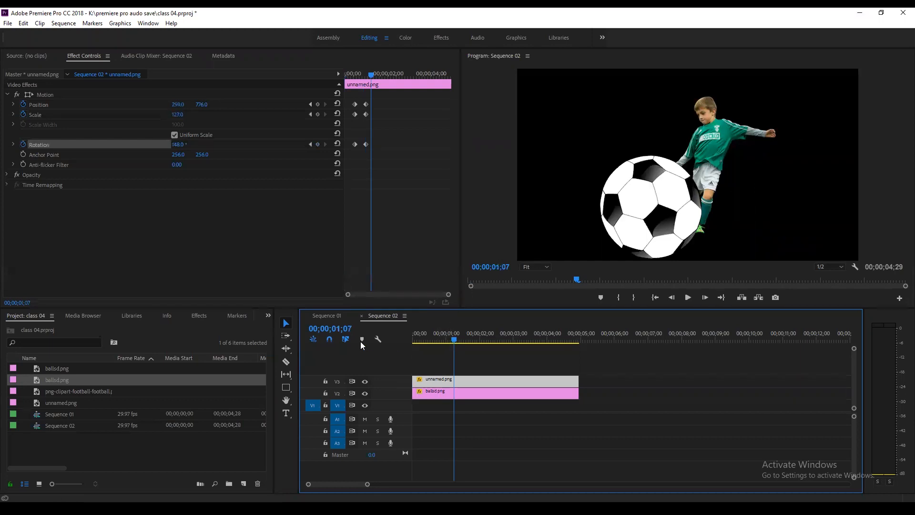
key("Home")
key("space")
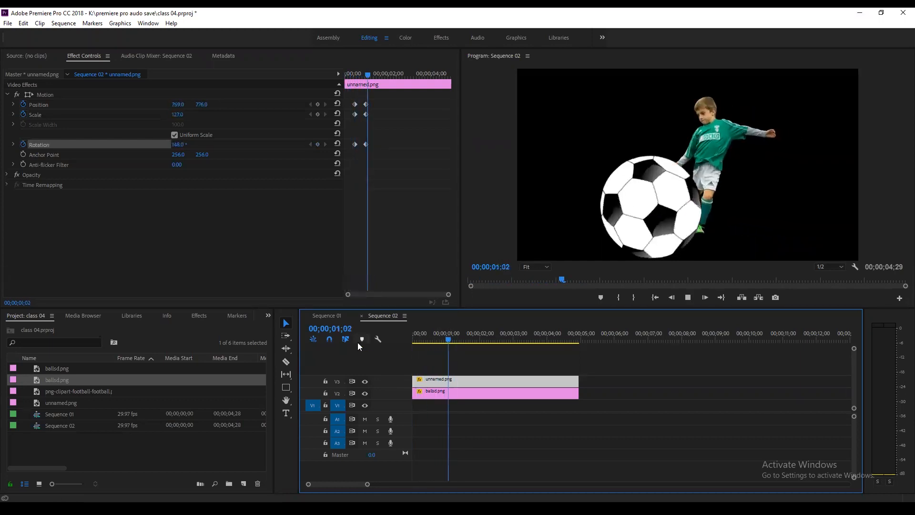
left_click(478, 341)
key("Home")
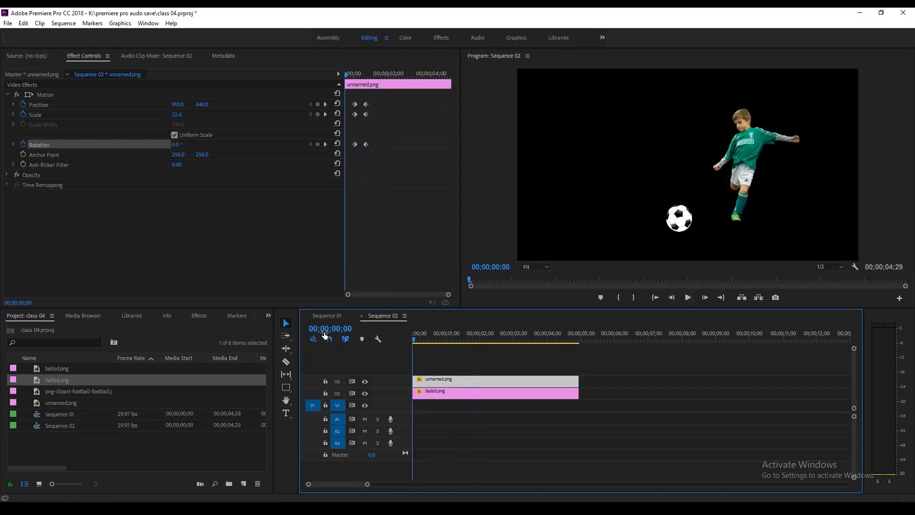
key("space")
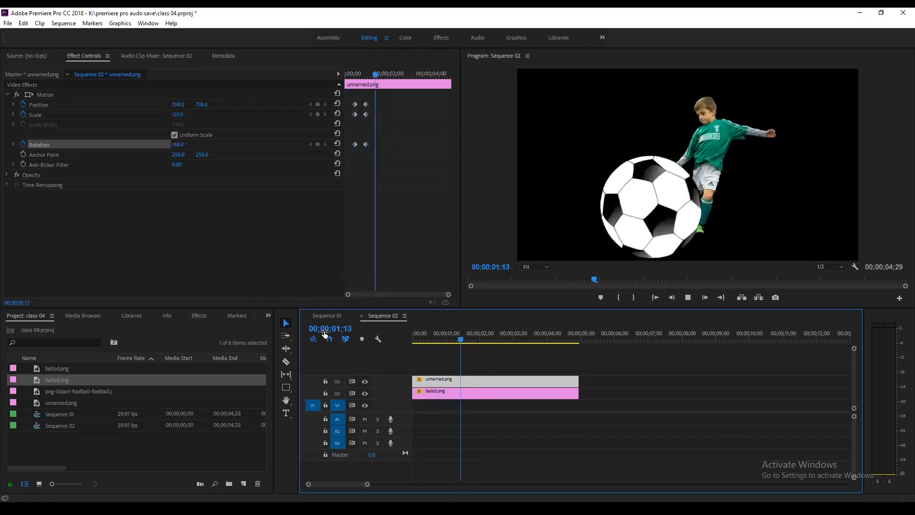
key("space")
key("Home")
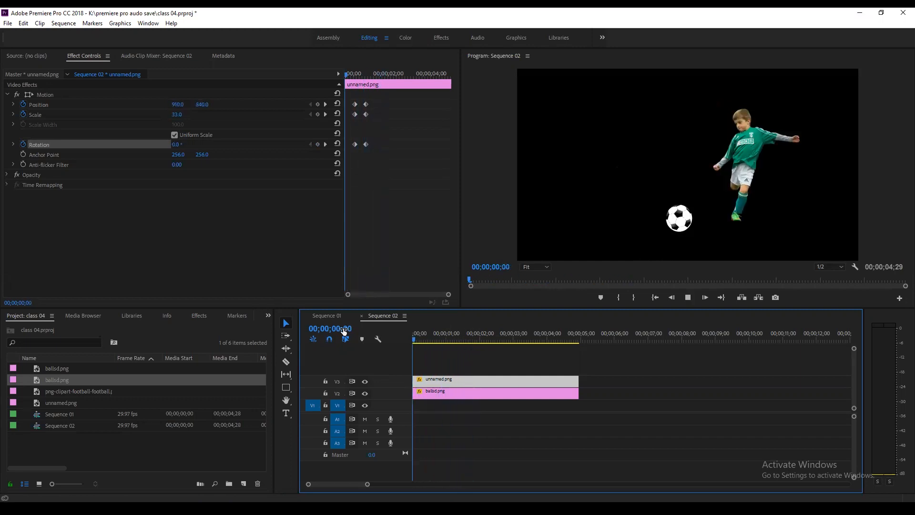
key("space")
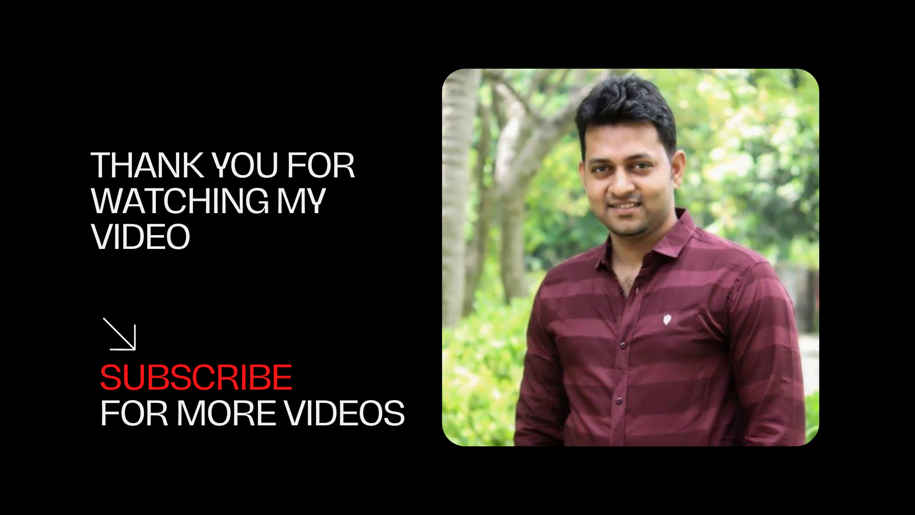